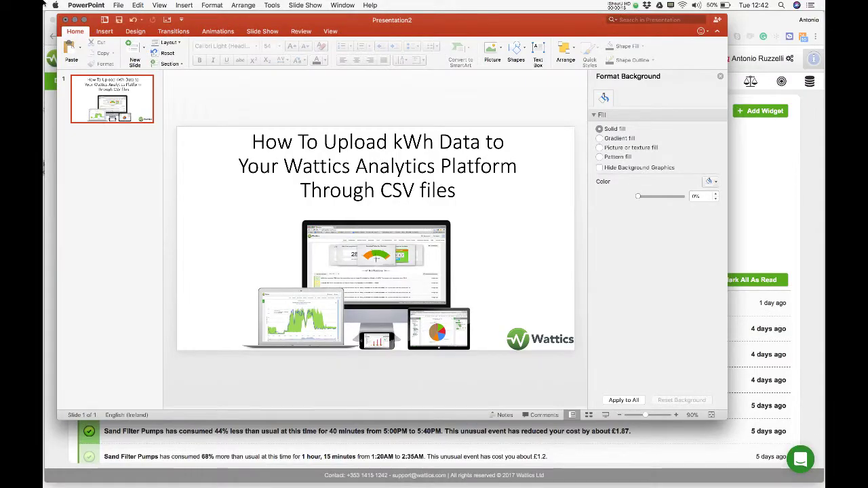
Switch from the presentation to the Wattics dashboard in Chrome and expand the Educate Together organization in the breakdown view
{"action": "left_click", "coordinate": [75, 20]}
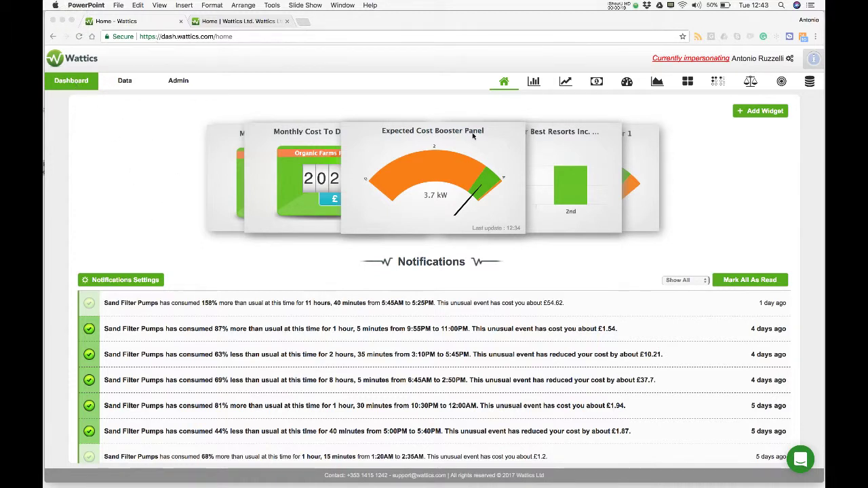
{"action": "left_click", "coordinate": [534, 81]}
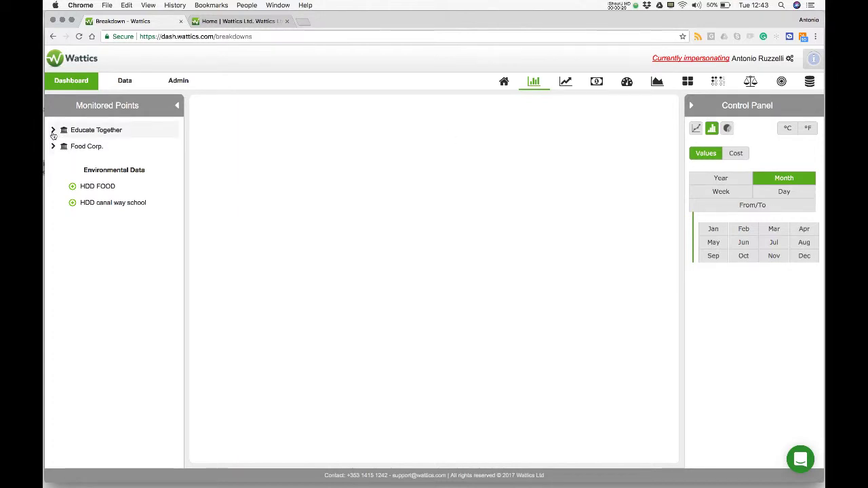
{"action": "left_click", "coordinate": [53, 132]}
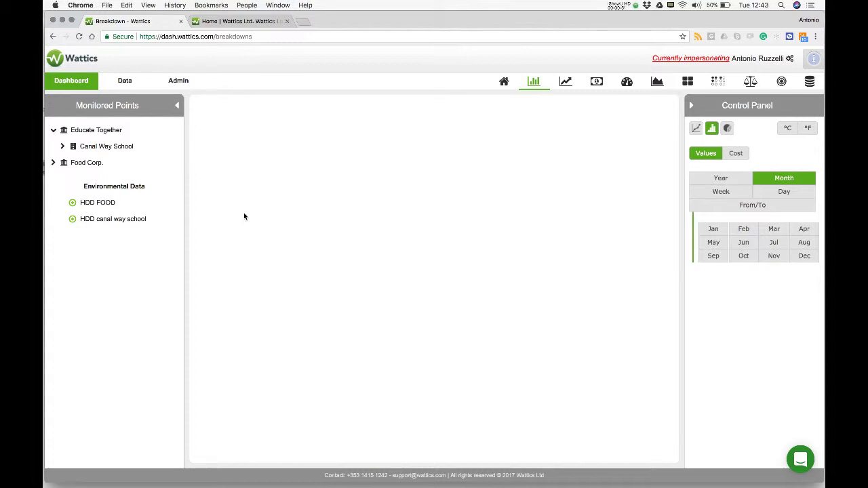
Open the data uploader and associate the data with an existing user by filling in the account e-mail
{"action": "left_click", "coordinate": [124, 82]}
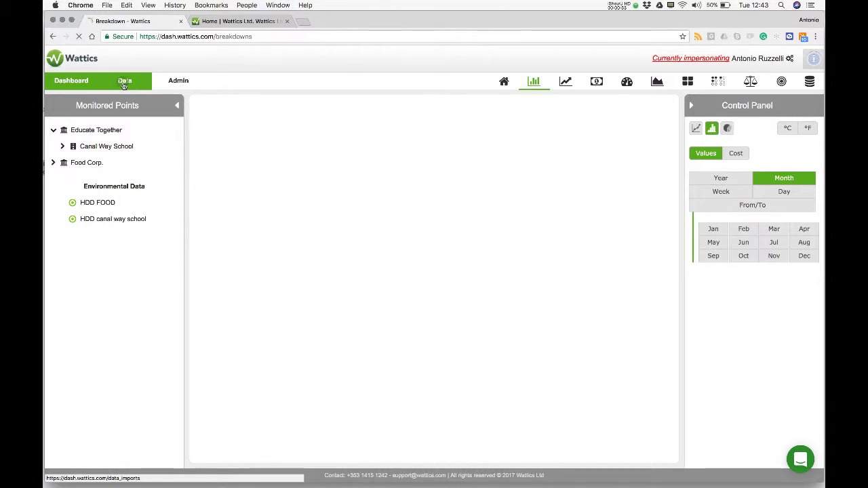
{"action": "left_click", "coordinate": [124, 83]}
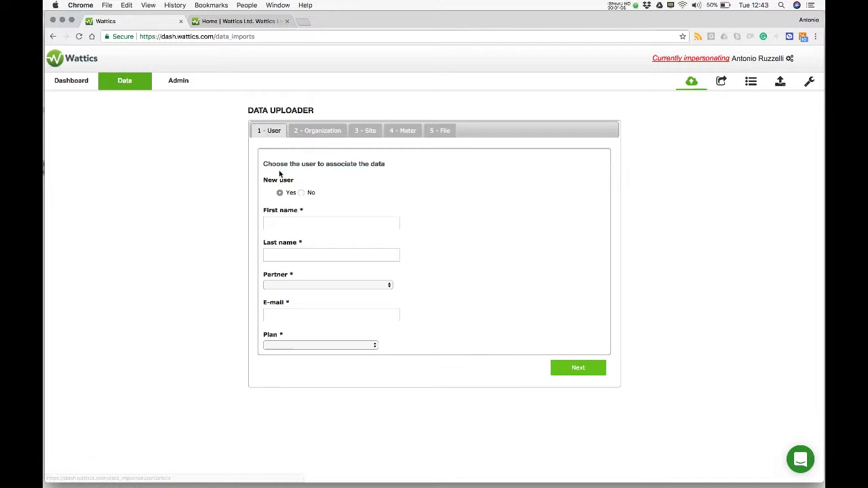
{"action": "left_click_drag", "start_coordinate": [290, 164], "coordinate": [399, 166]}
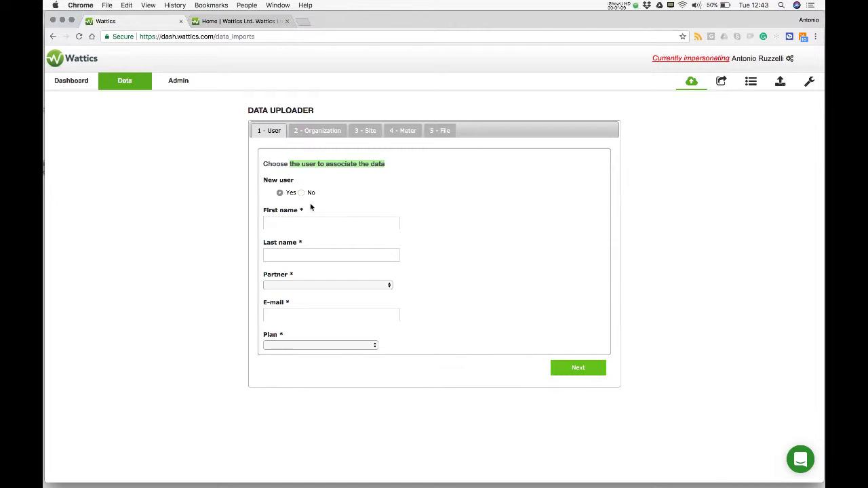
{"action": "left_click", "coordinate": [301, 192]}
{"action": "left_click", "coordinate": [299, 221]}
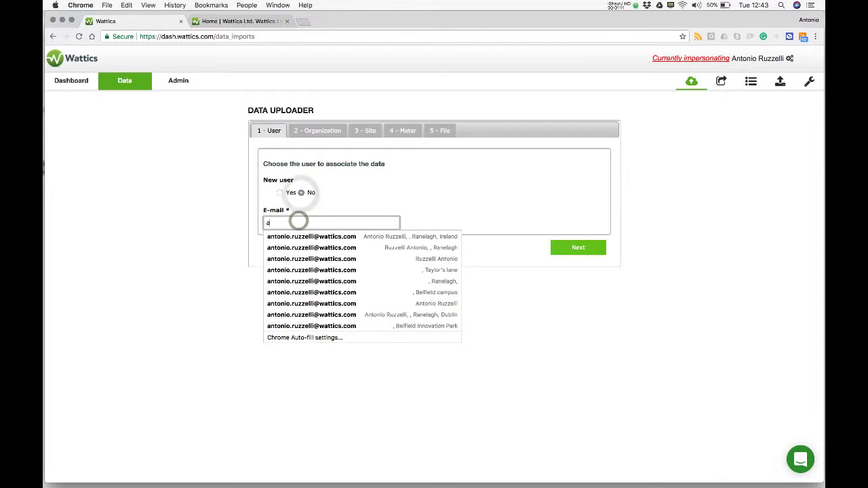
{"action": "left_click", "coordinate": [299, 236]}
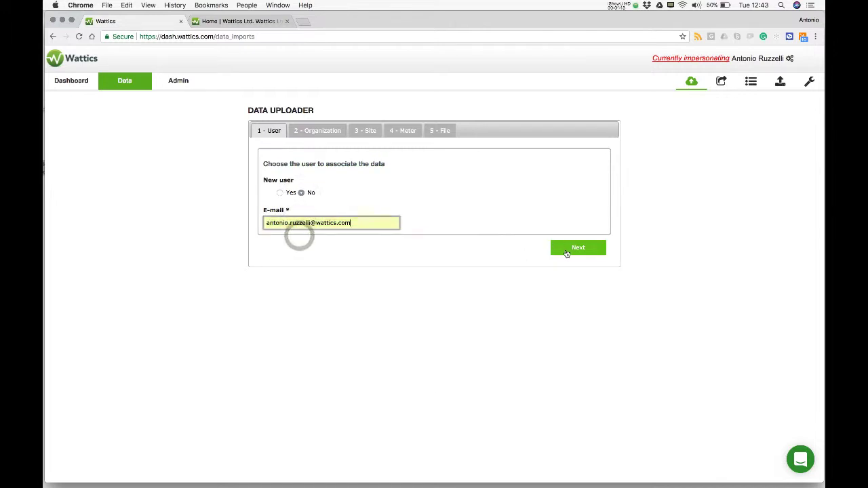
{"action": "left_click", "coordinate": [566, 248]}
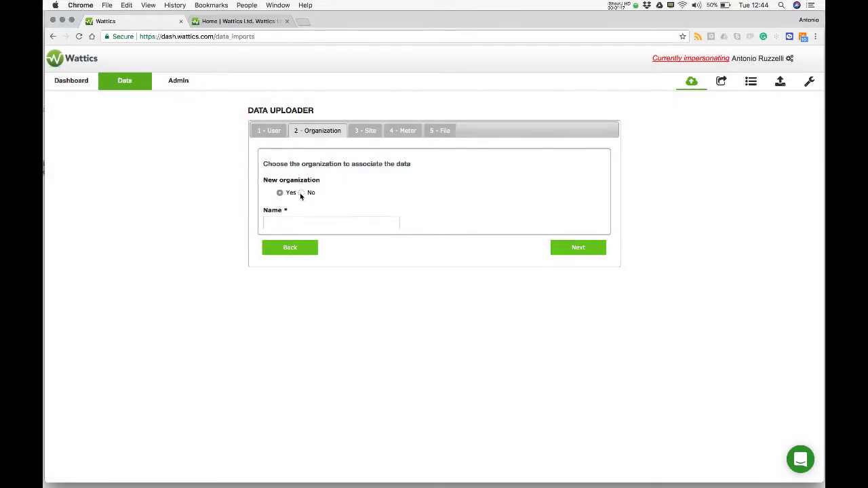
Associate the data with the existing organization Educate Together and proceed to the site stage
{"action": "left_click", "coordinate": [302, 192]}
{"action": "left_click", "coordinate": [303, 221]}
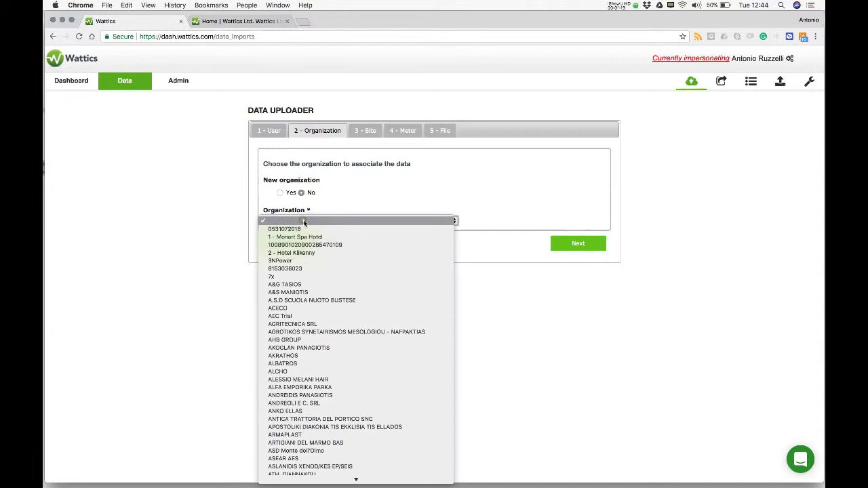
{"action": "scroll", "coordinate": [303, 222], "scroll_direction": "down", "scroll_amount": 15}
{"action": "scroll", "coordinate": [304, 222], "scroll_direction": "up", "scroll_amount": 10}
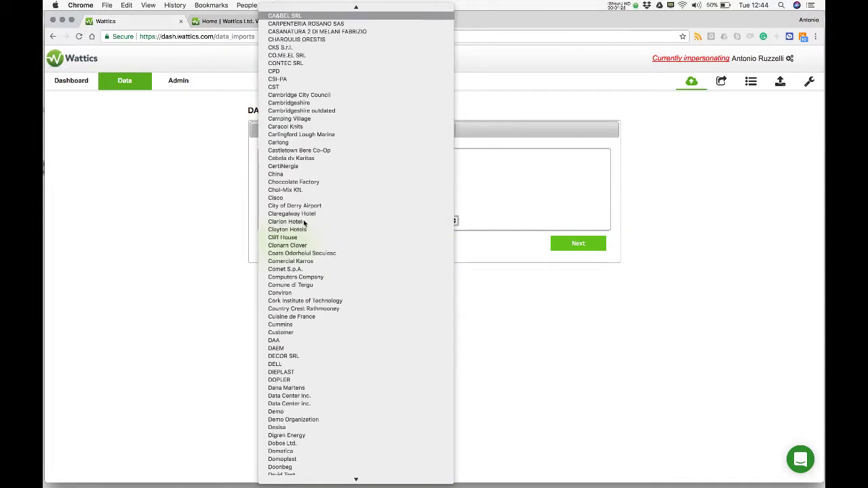
{"action": "scroll", "coordinate": [303, 223], "scroll_direction": "down", "scroll_amount": 10}
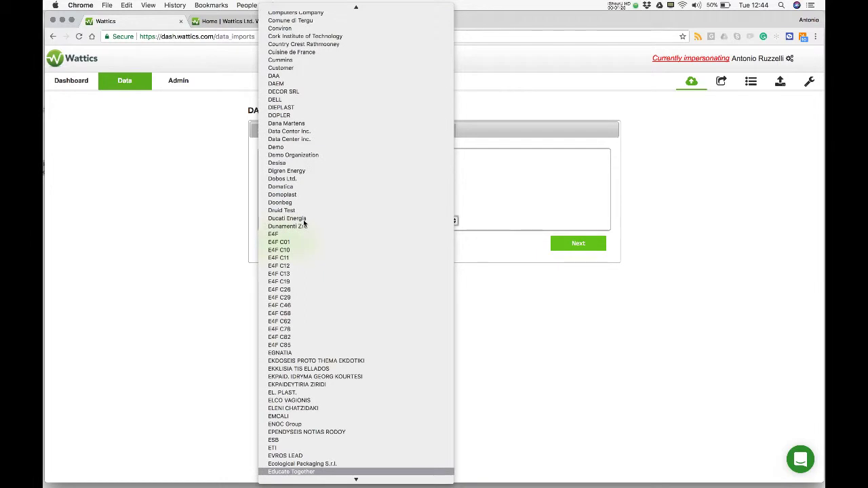
{"action": "key", "text": "Return"}
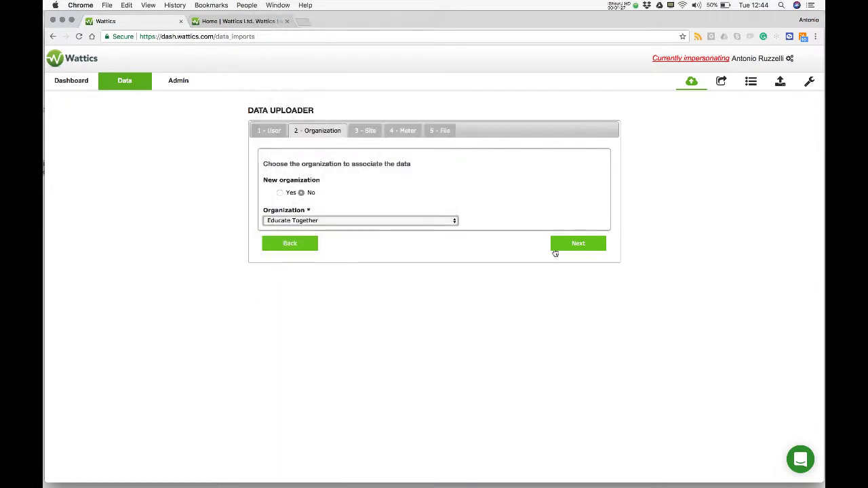
{"action": "left_click", "coordinate": [572, 246]}
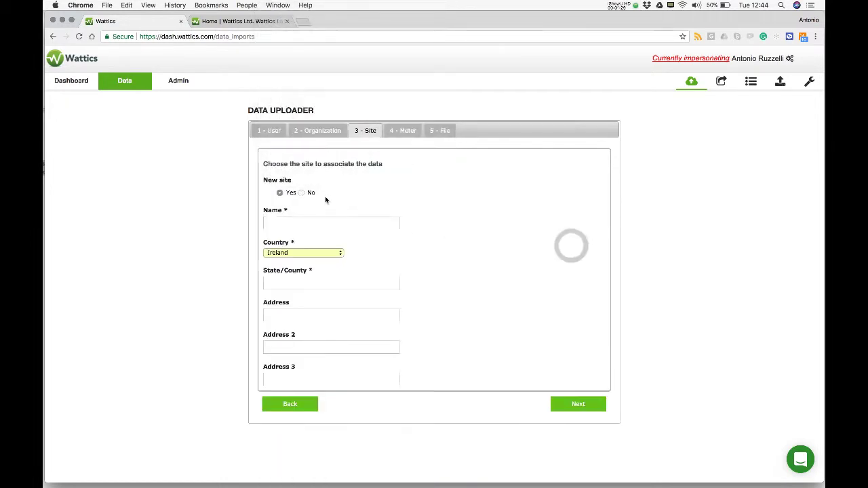
Define a new site named Hogwarts with state/county Dublin, fill in its two address lines, and proceed to the meter stage
{"action": "left_click", "coordinate": [305, 227]}
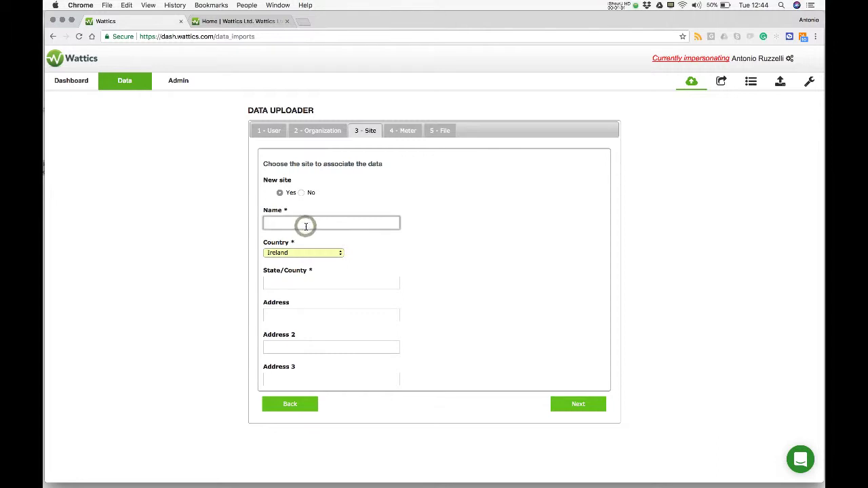
{"action": "type", "text": "Hogwarts"}
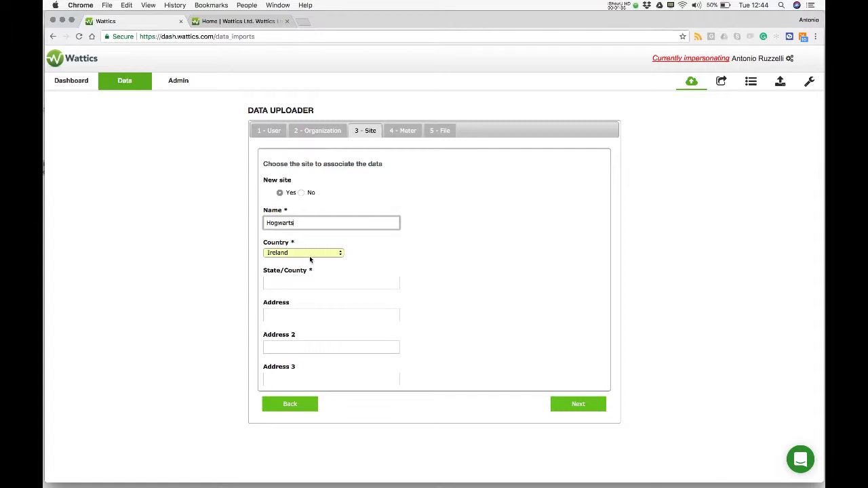
{"action": "left_click", "coordinate": [311, 281]}
{"action": "type", "text": "Dublin"}
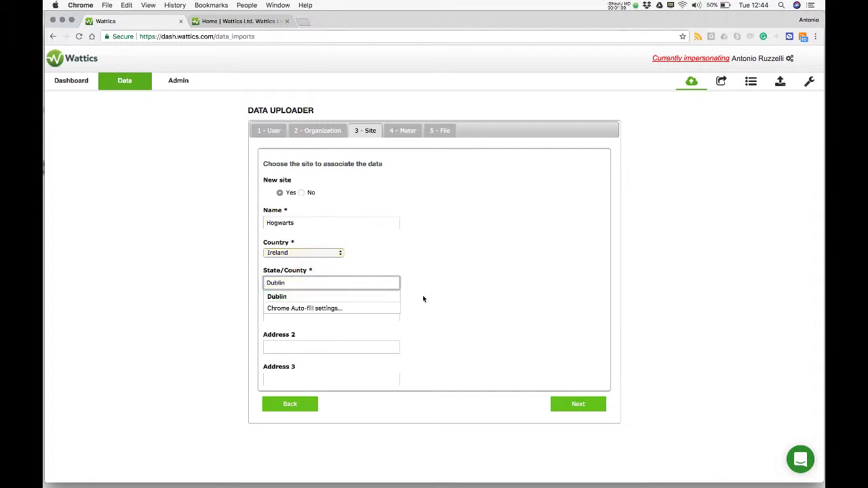
{"action": "left_click", "coordinate": [374, 296]}
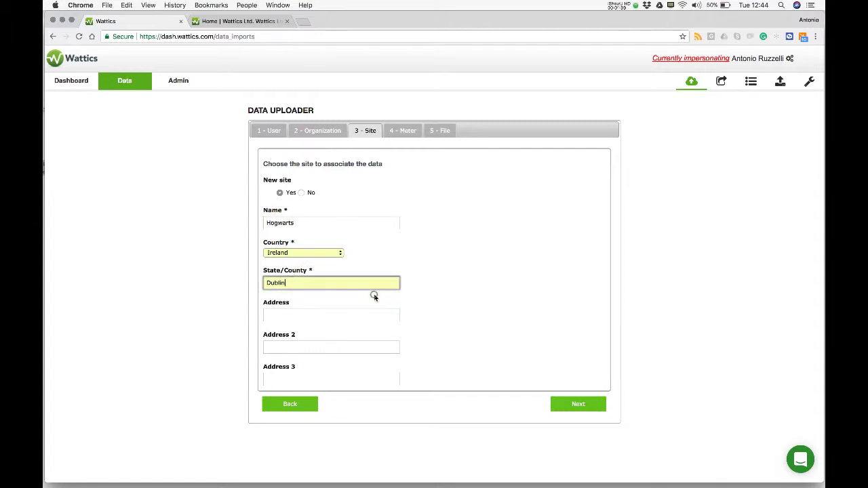
{"action": "left_click", "coordinate": [352, 315]}
{"action": "type", "text": "1 Gryffindor avenue"}
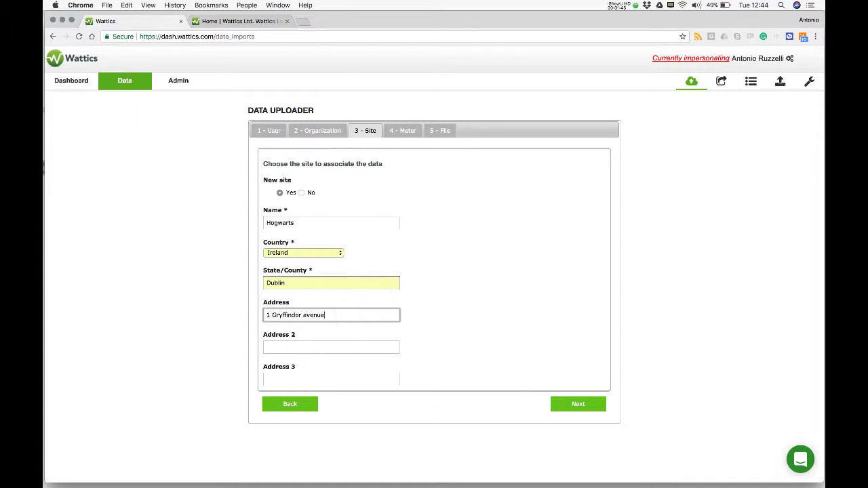
{"action": "left_click", "coordinate": [362, 347]}
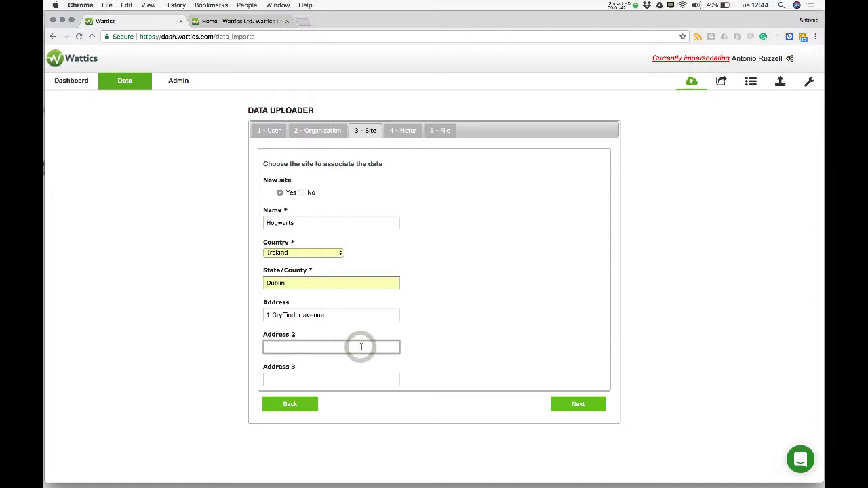
{"action": "type", "text": "D8"}
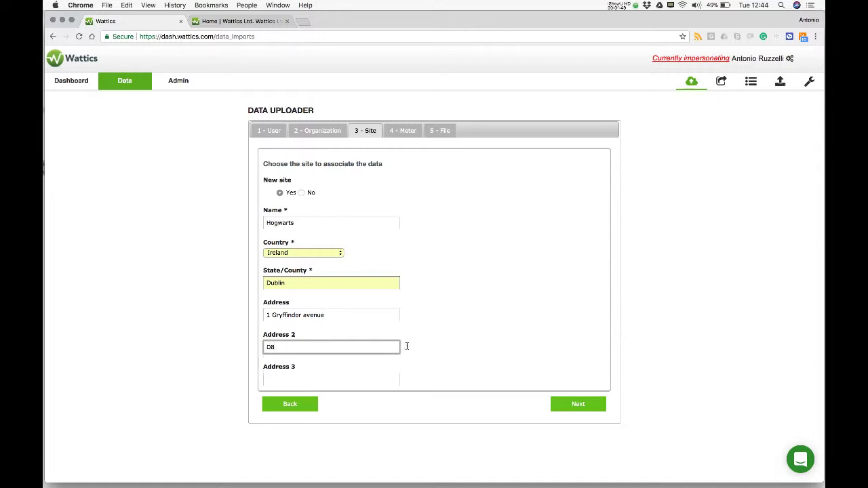
{"action": "left_click", "coordinate": [578, 405]}
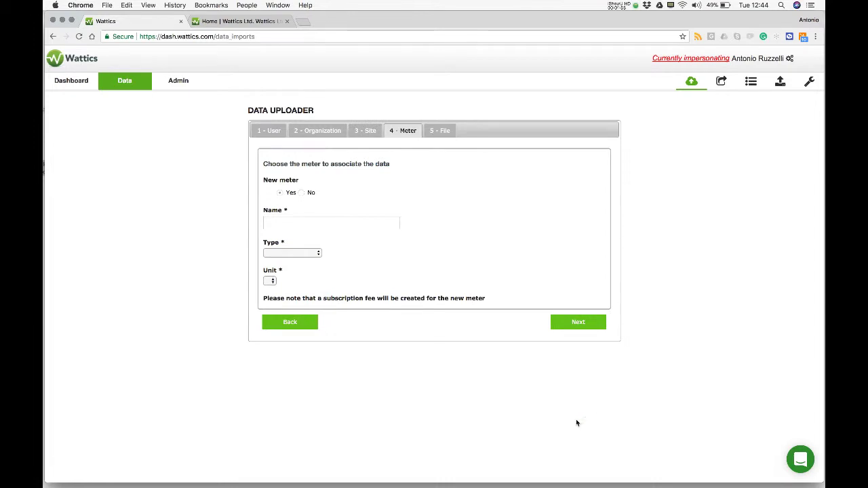
Define a new meter named Main incomer with type Electricity and unit kWh, and proceed to the file stage
{"action": "left_click", "coordinate": [331, 223]}
{"action": "type", "text": "M"}
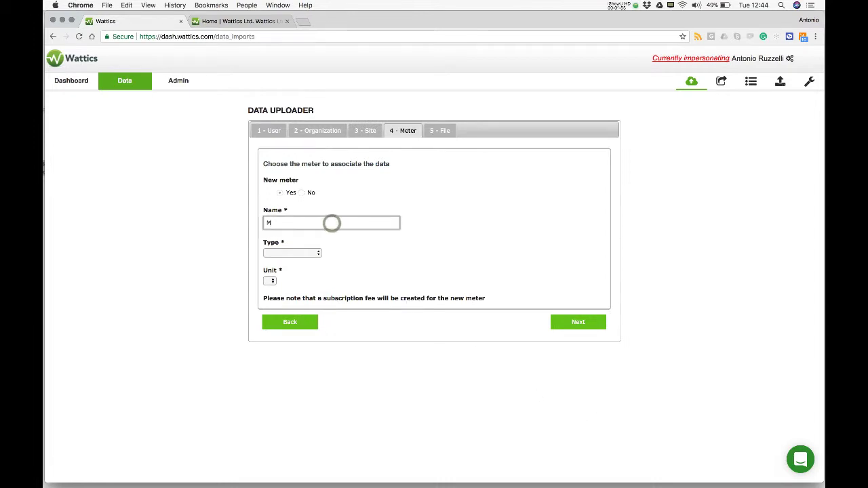
{"action": "type", "text": "ain incomer"}
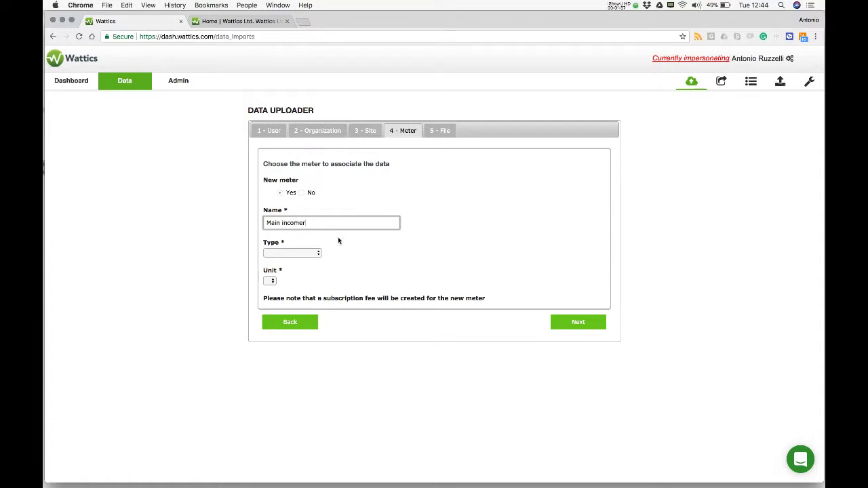
{"action": "left_click", "coordinate": [292, 253]}
{"action": "left_click", "coordinate": [299, 261]}
{"action": "left_click", "coordinate": [273, 280]}
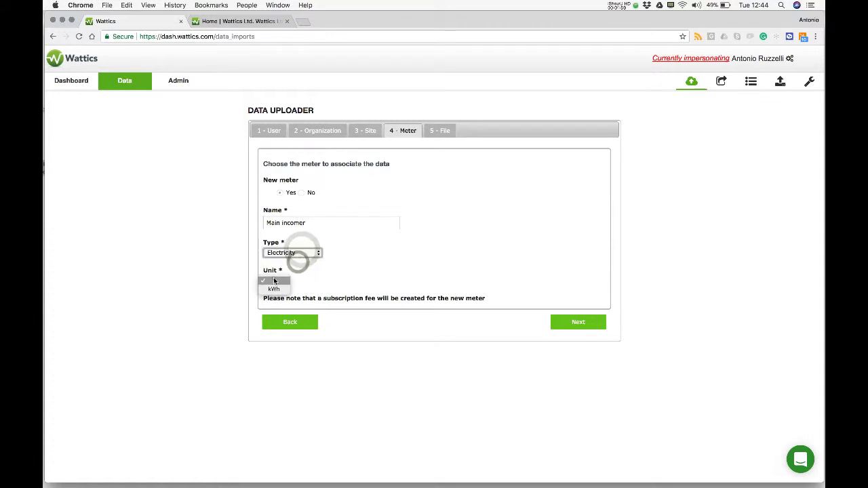
{"action": "left_click", "coordinate": [274, 289]}
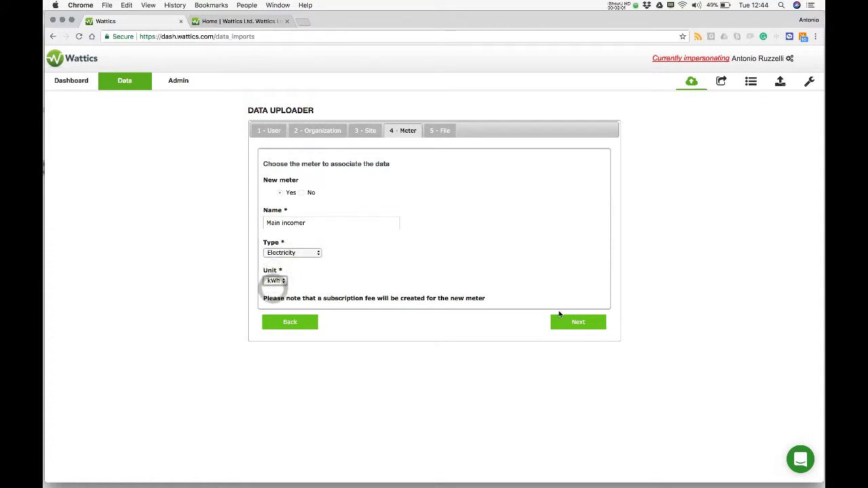
{"action": "left_click", "coordinate": [568, 322]}
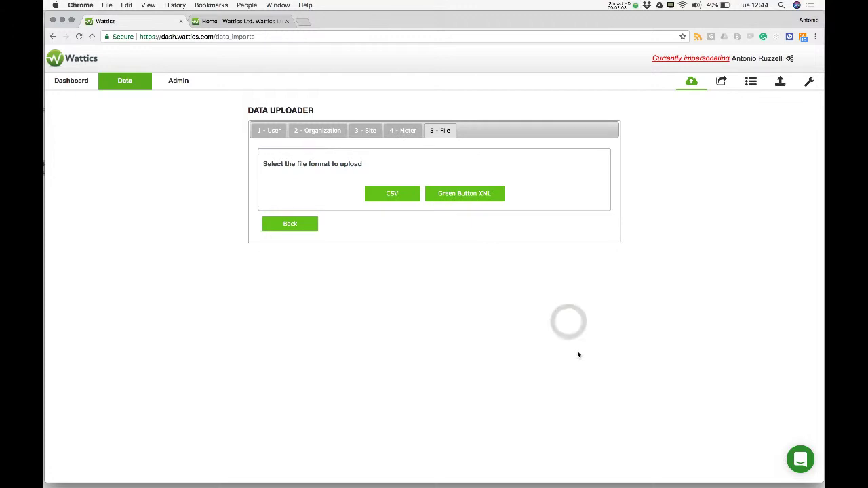
Choose the CSV format and select the file "kWh-data-cost-consumption import export.csv" from the Desktop for upload
{"action": "left_click", "coordinate": [396, 195]}
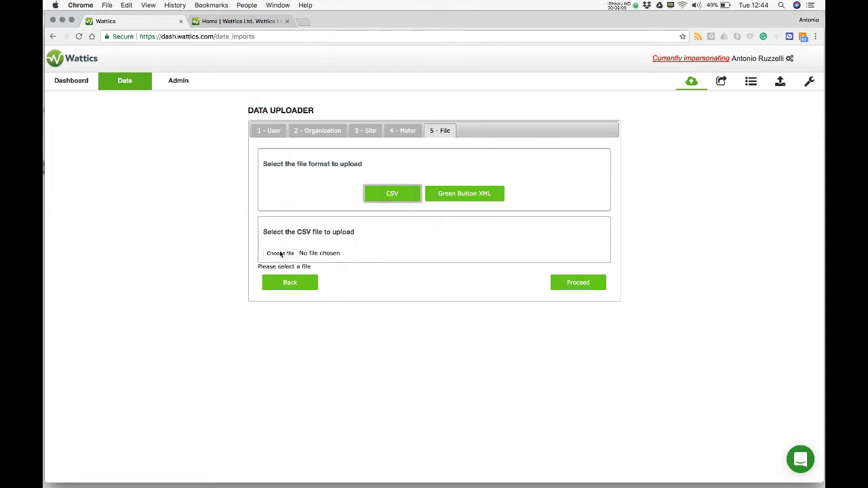
{"action": "left_click", "coordinate": [280, 253]}
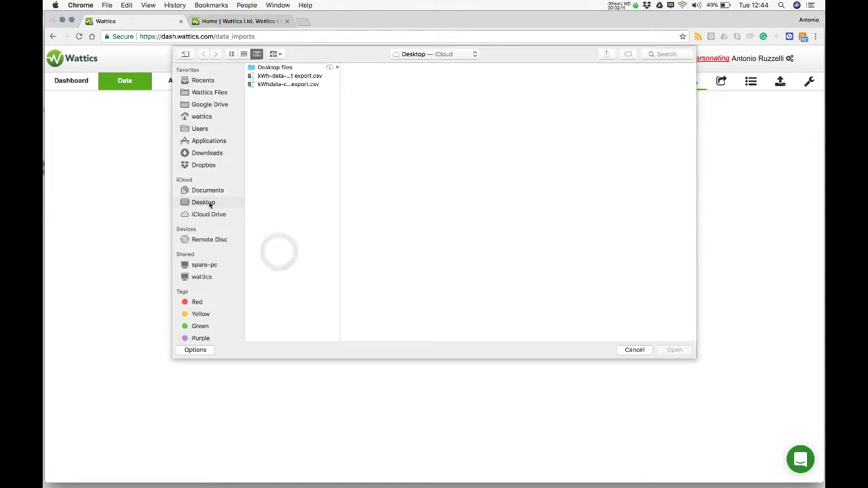
{"action": "left_click", "coordinate": [210, 204]}
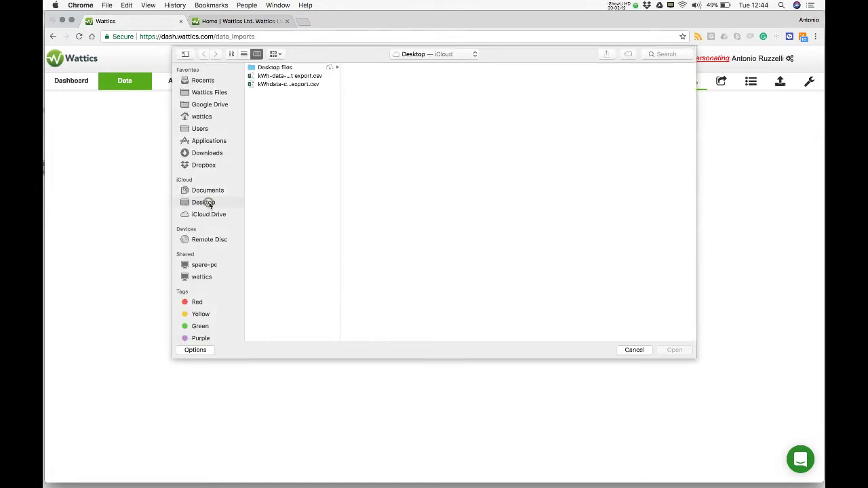
{"action": "left_click", "coordinate": [262, 76]}
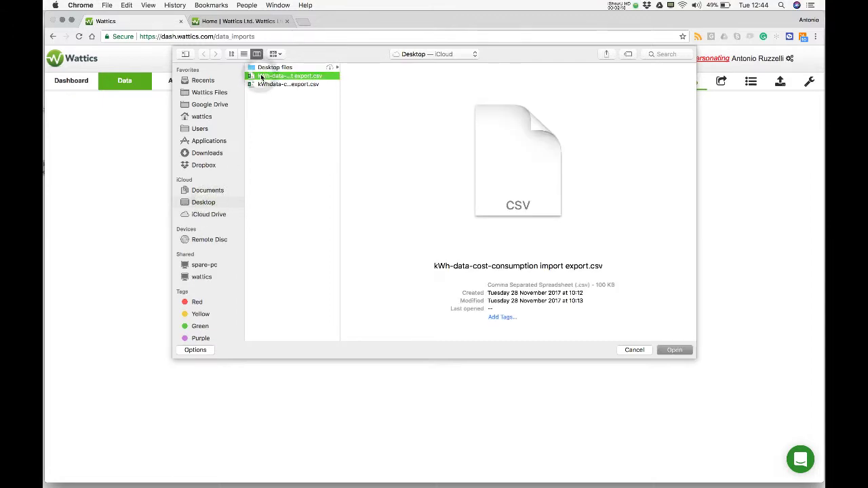
{"action": "double_click", "coordinate": [261, 77]}
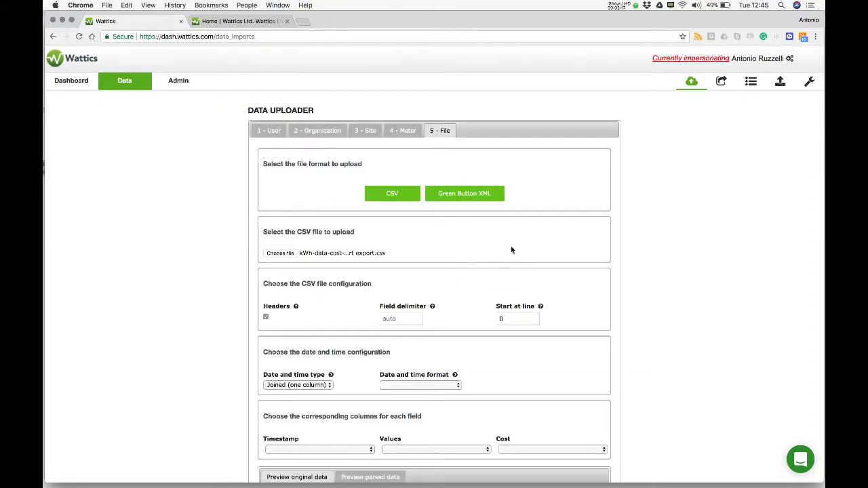
Disable the Headers option in the CSV file configuration
{"action": "scroll", "coordinate": [511, 250], "scroll_direction": "down", "scroll_amount": 2}
{"action": "scroll", "coordinate": [549, 178], "scroll_direction": "down", "scroll_amount": 4}
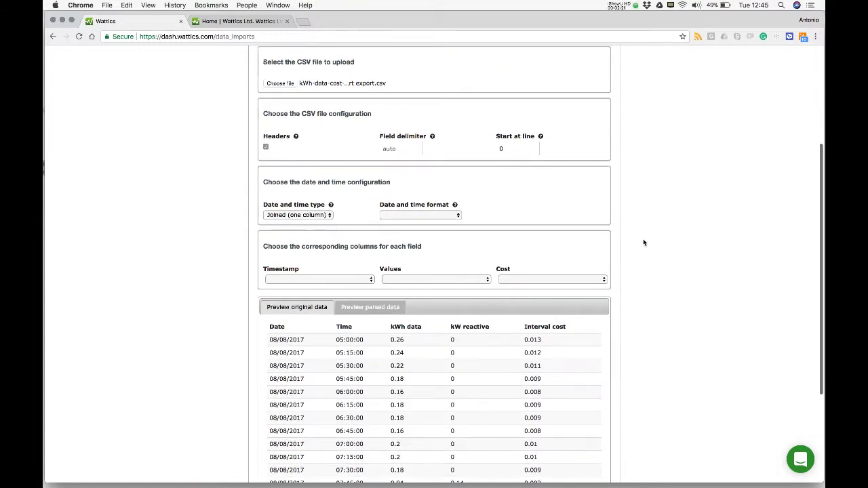
{"action": "scroll", "coordinate": [705, 251], "scroll_direction": "down", "scroll_amount": 1}
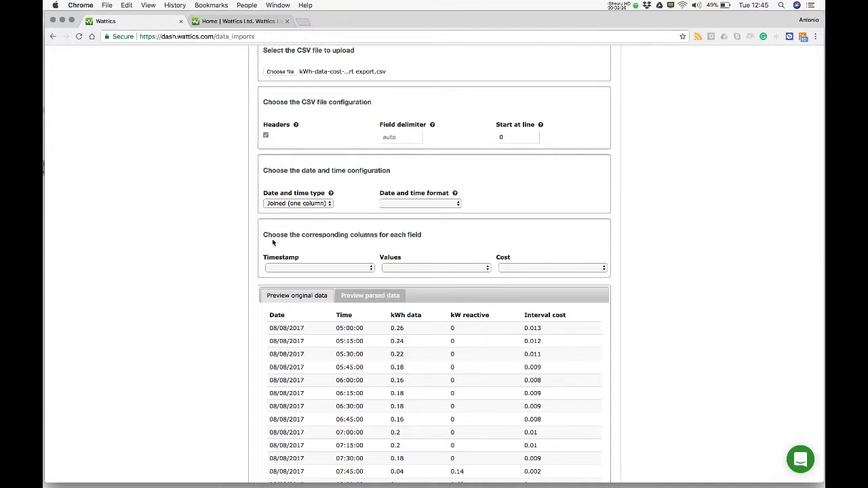
{"action": "left_click", "coordinate": [266, 135]}
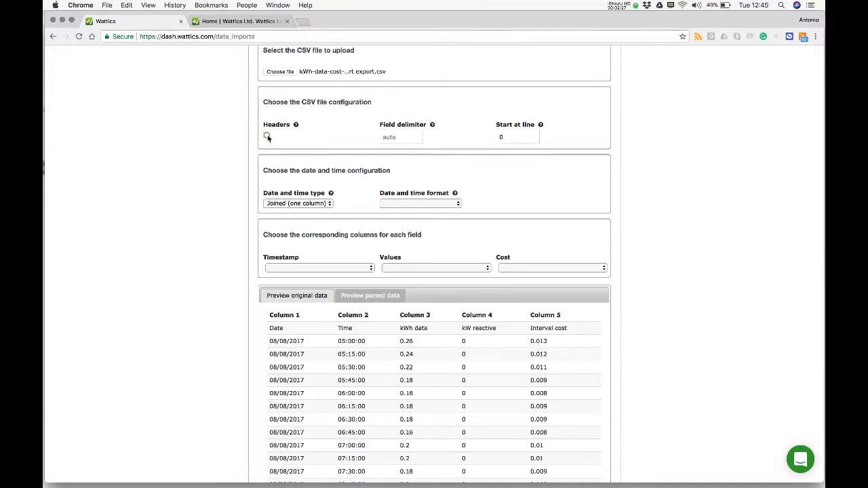
Enable the Headers option for the CSV file and set the date and time type to Split (two columns)
{"action": "left_click", "coordinate": [267, 135]}
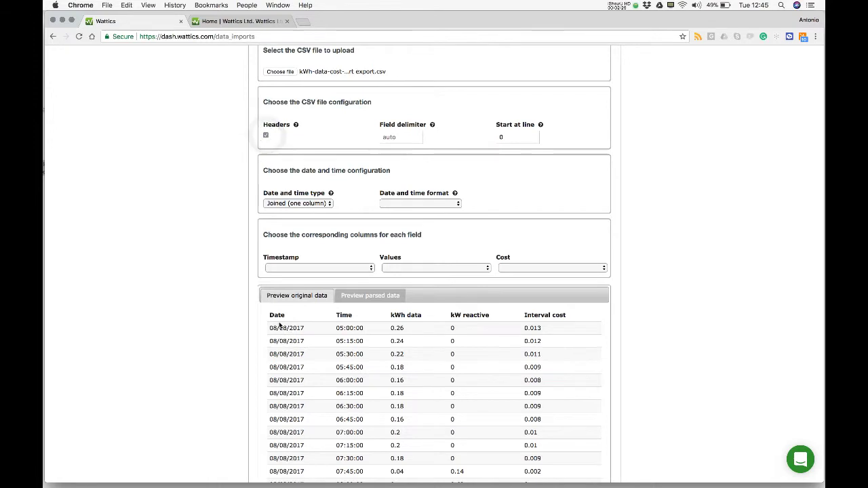
{"action": "scroll", "coordinate": [444, 367], "scroll_direction": "down", "scroll_amount": 3}
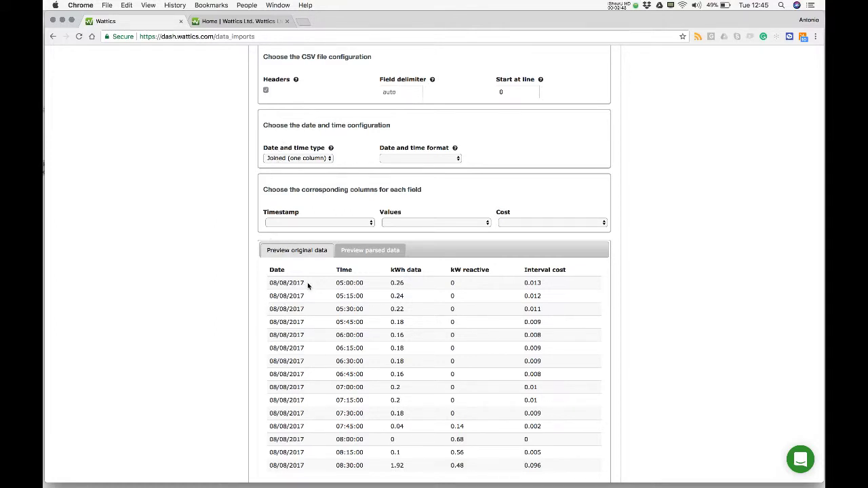
{"action": "left_click", "coordinate": [296, 156]}
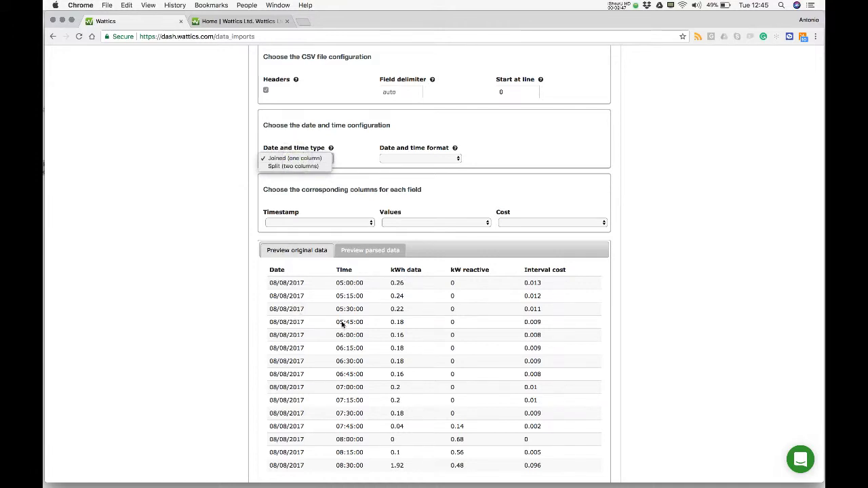
{"action": "left_click", "coordinate": [288, 167]}
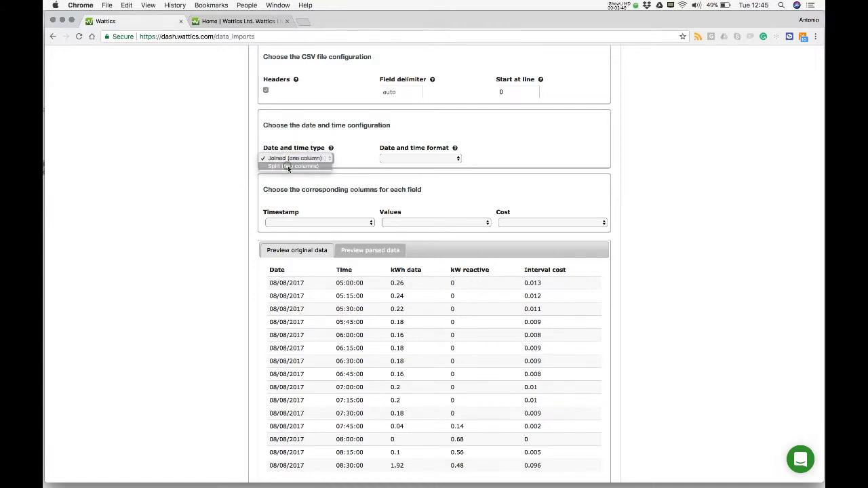
Set the date format to DD/MM/YYYY and the time format to HH:mm:ss
{"action": "left_click", "coordinate": [391, 160]}
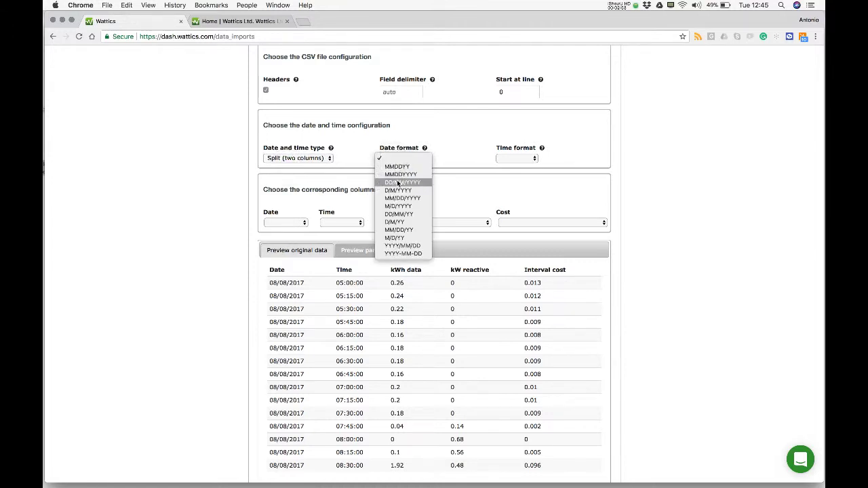
{"action": "left_click", "coordinate": [399, 184]}
{"action": "left_click", "coordinate": [524, 157]}
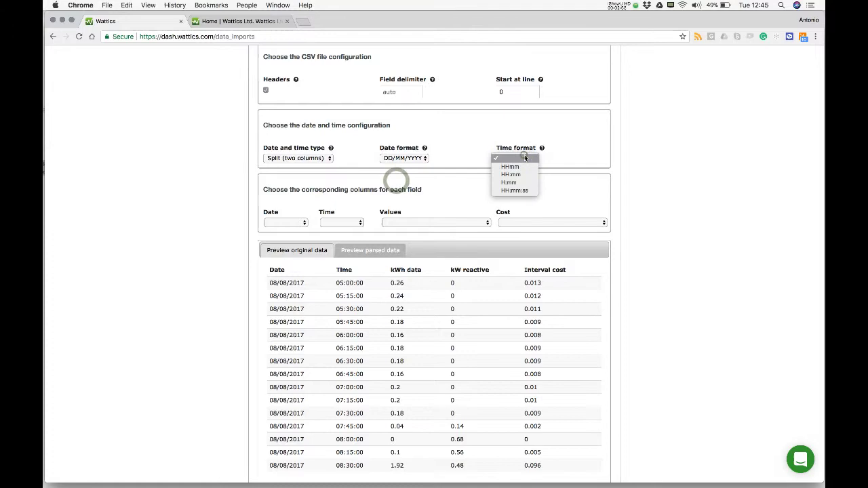
{"action": "left_click", "coordinate": [523, 191]}
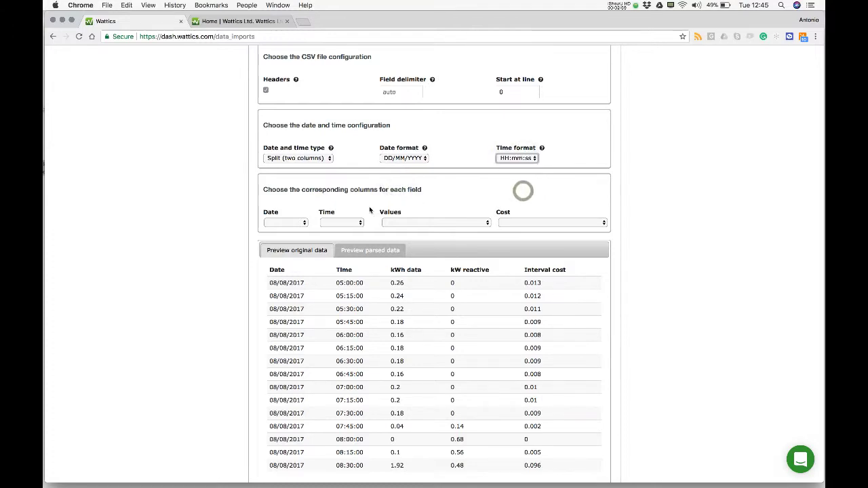
Check the original data against the parsed data preview, and return to the original data preview
{"action": "scroll", "coordinate": [468, 292], "scroll_direction": "down", "scroll_amount": 2}
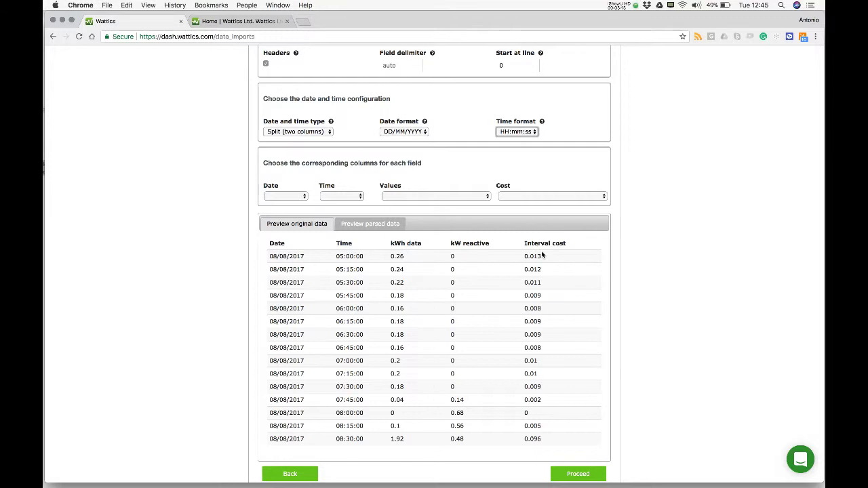
{"action": "left_click", "coordinate": [367, 225]}
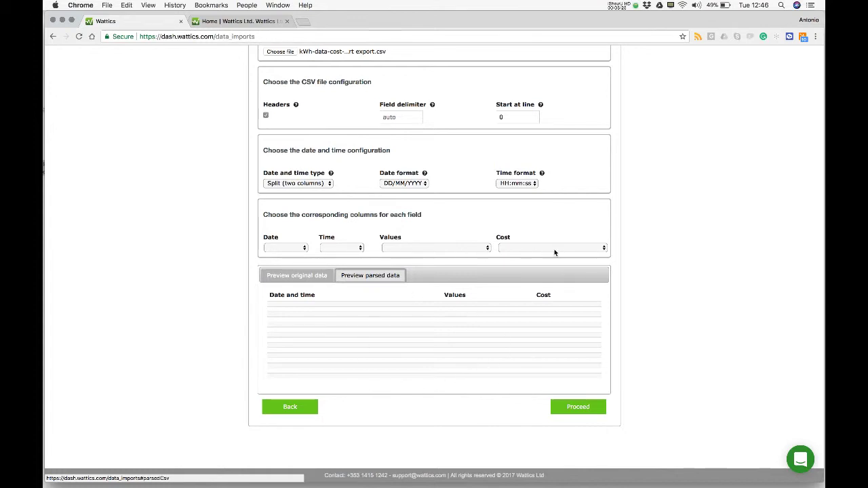
{"action": "left_click", "coordinate": [296, 282]}
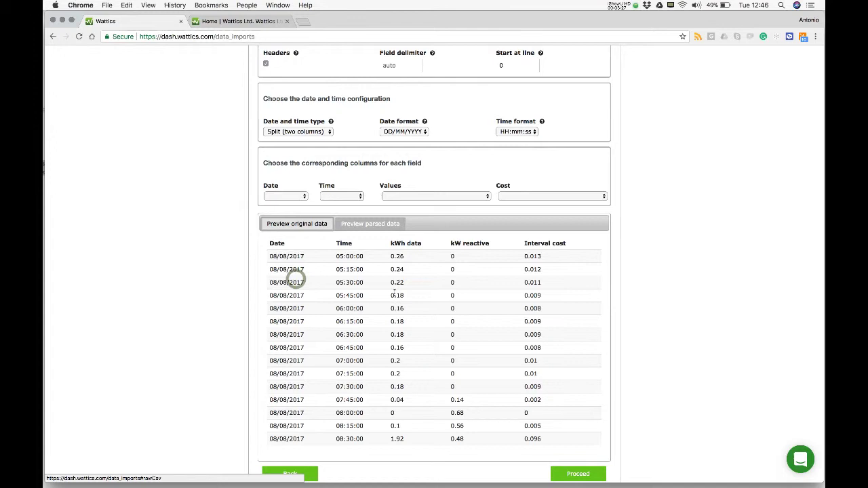
Map the Date and Time fields to their matching columns, Values to kWh data, and Cost to Interval cost
{"action": "left_click", "coordinate": [289, 196]}
{"action": "left_click", "coordinate": [288, 204]}
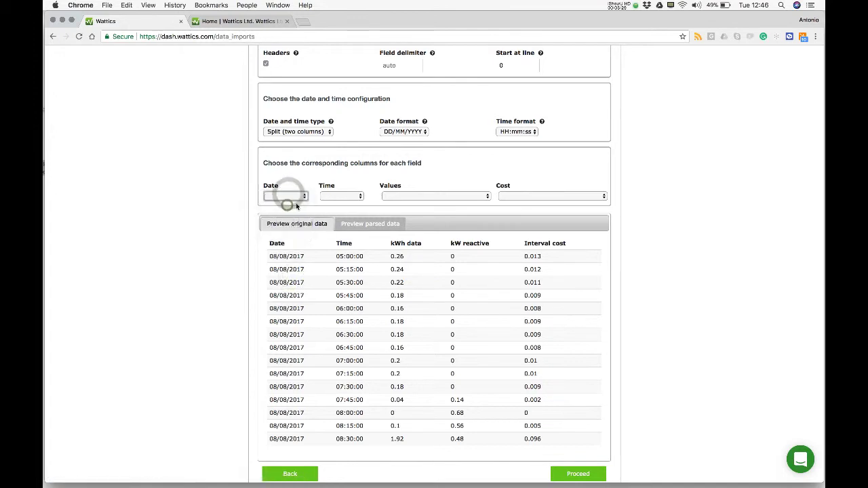
{"action": "left_click", "coordinate": [328, 196]}
{"action": "left_click", "coordinate": [331, 212]}
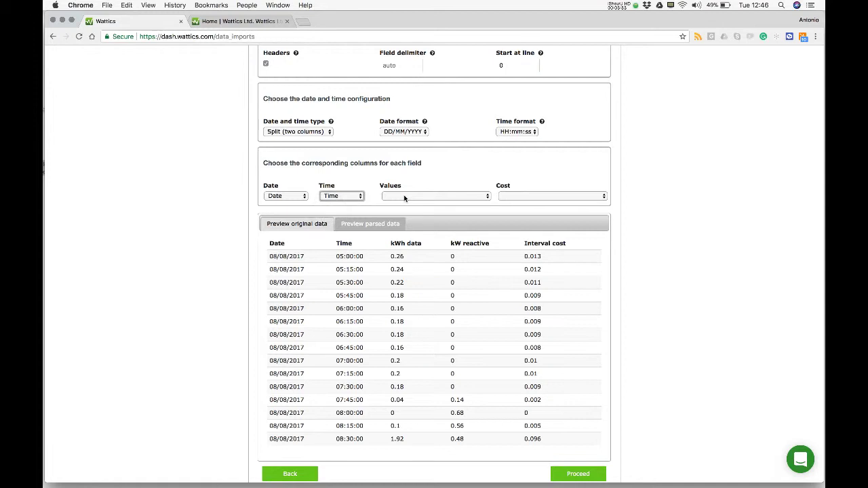
{"action": "left_click", "coordinate": [404, 197]}
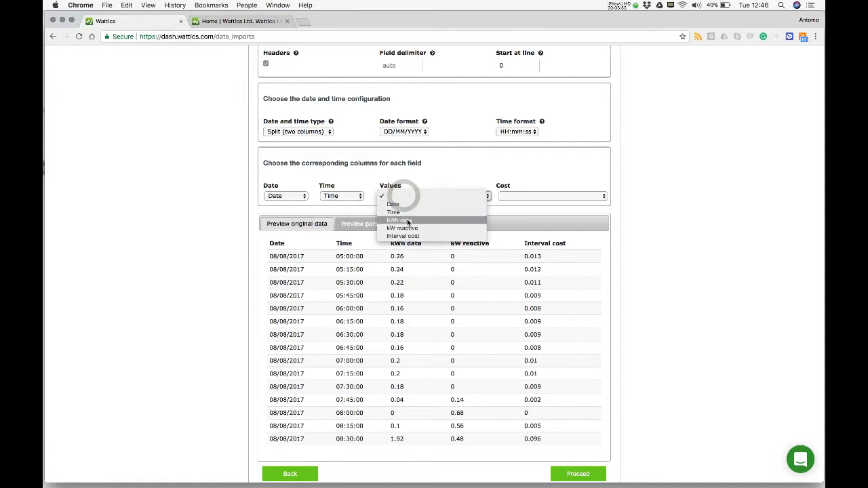
{"action": "left_click", "coordinate": [408, 221]}
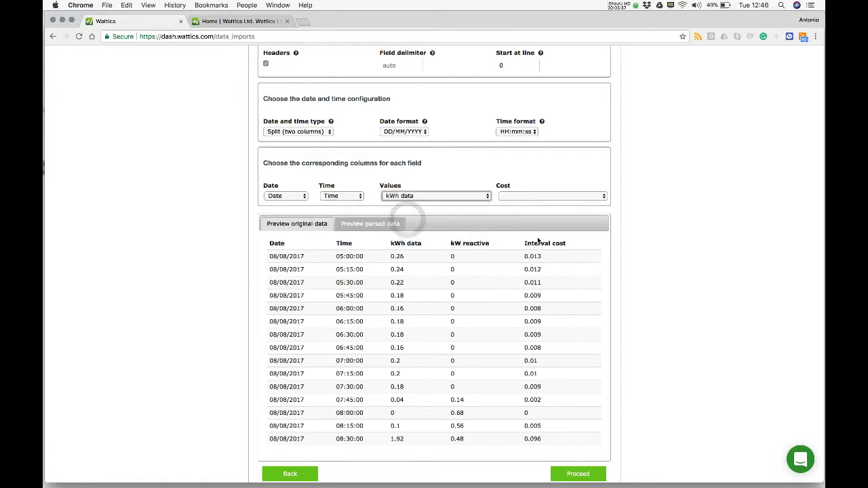
{"action": "left_click", "coordinate": [521, 196]}
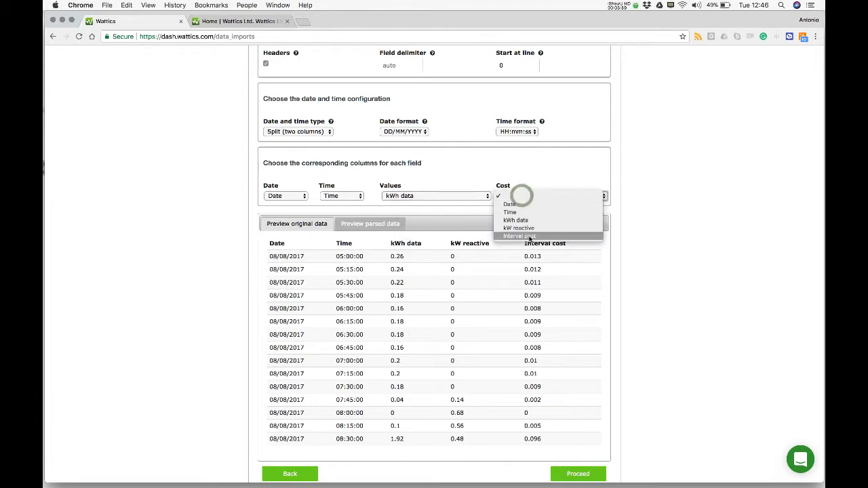
{"action": "left_click", "coordinate": [529, 236]}
Preview the parsed data and proceed to the upload confirmation
{"action": "left_click", "coordinate": [394, 226]}
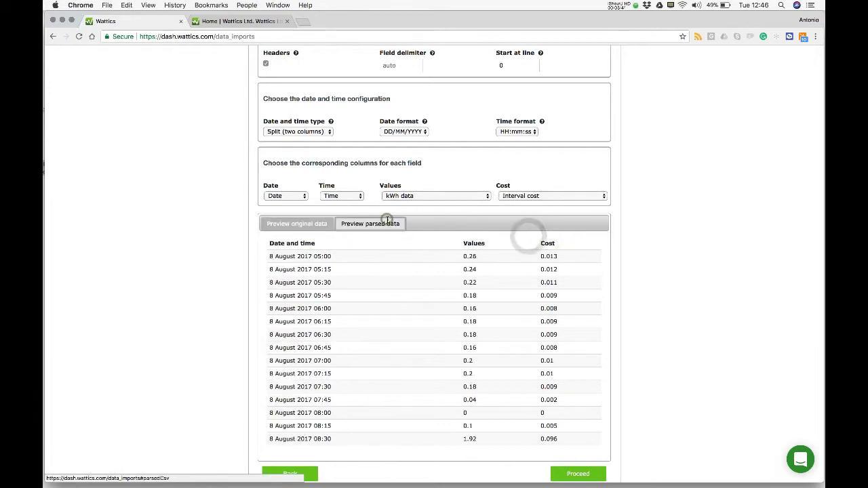
{"action": "scroll", "coordinate": [642, 346], "scroll_direction": "down", "scroll_amount": 2}
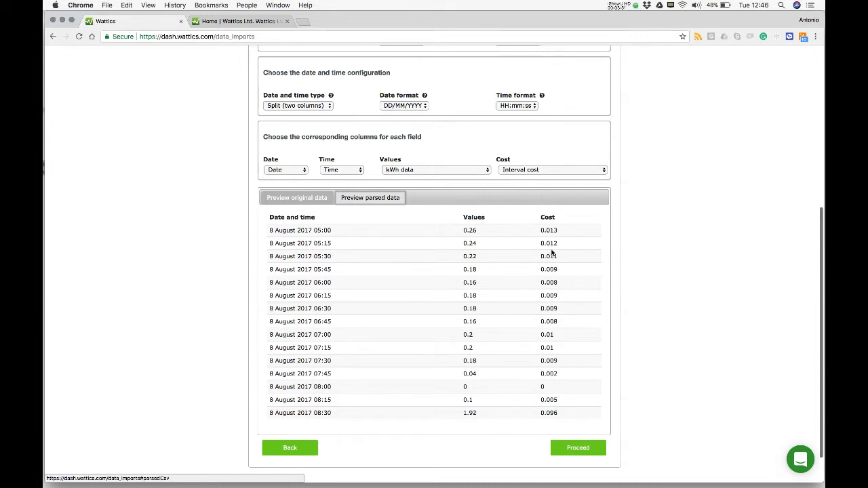
{"action": "scroll", "coordinate": [643, 335], "scroll_direction": "down", "scroll_amount": 3}
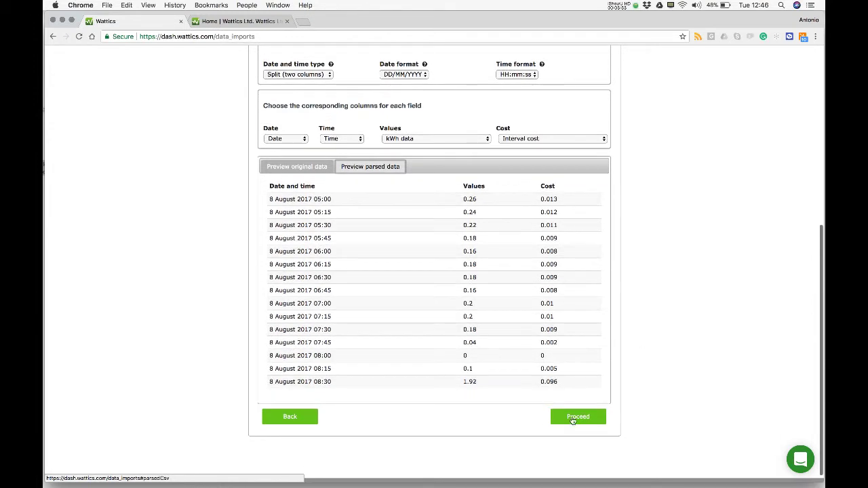
{"action": "left_click", "coordinate": [577, 415]}
Review the upload summary, authorise the subscription fee for the new data point, and confirm the upload, dismissing the completion message
{"action": "scroll", "coordinate": [424, 224], "scroll_direction": "down", "scroll_amount": 5}
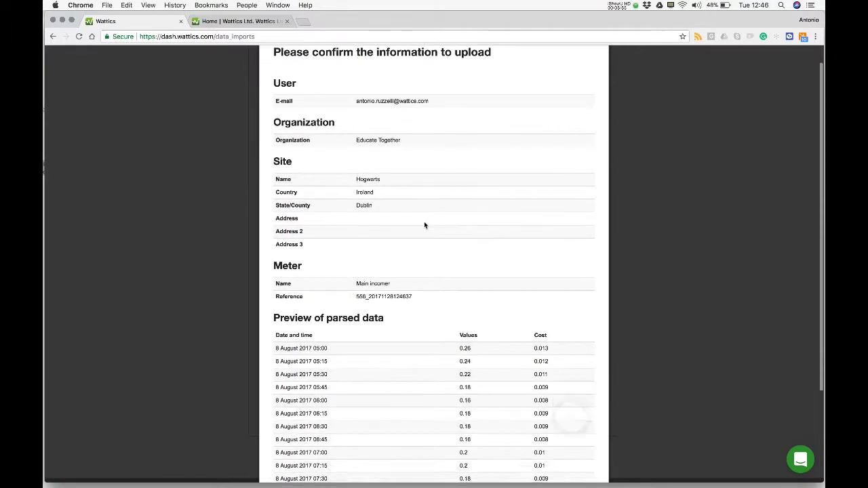
{"action": "scroll", "coordinate": [425, 225], "scroll_direction": "up", "scroll_amount": 5}
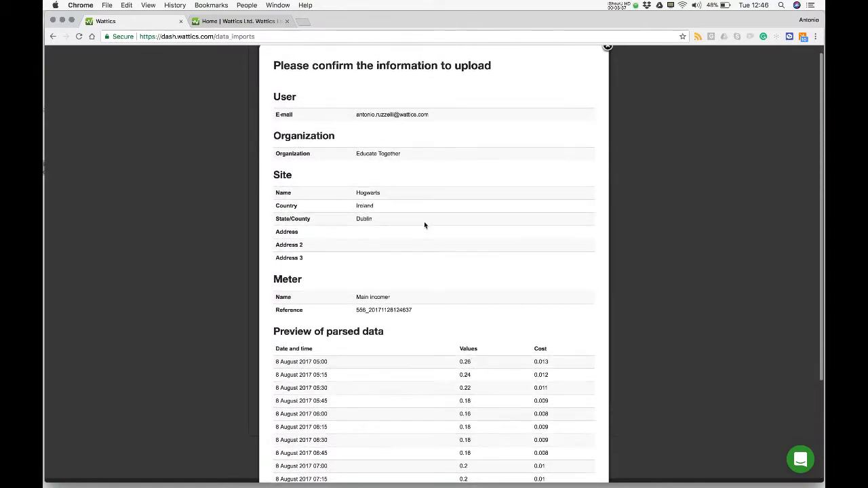
{"action": "scroll", "coordinate": [425, 225], "scroll_direction": "down", "scroll_amount": 5}
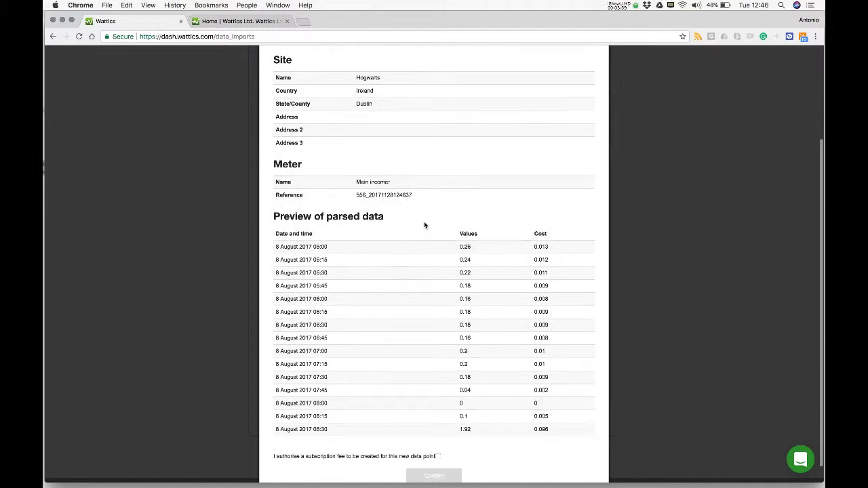
{"action": "scroll", "coordinate": [426, 214], "scroll_direction": "down", "scroll_amount": 3}
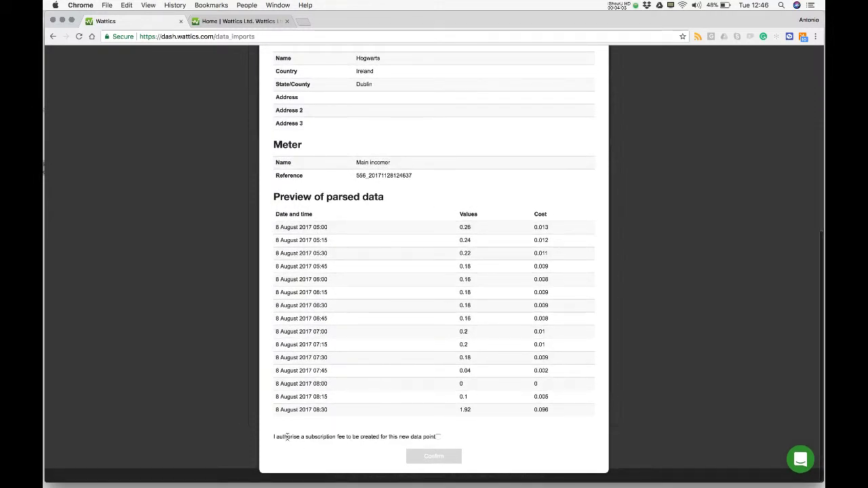
{"action": "left_click_drag", "start_coordinate": [314, 436], "coordinate": [359, 436]}
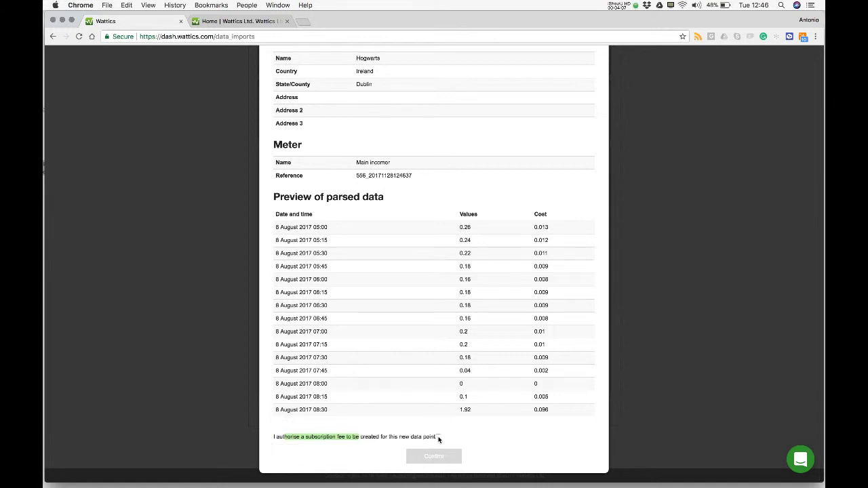
{"action": "left_click", "coordinate": [439, 437]}
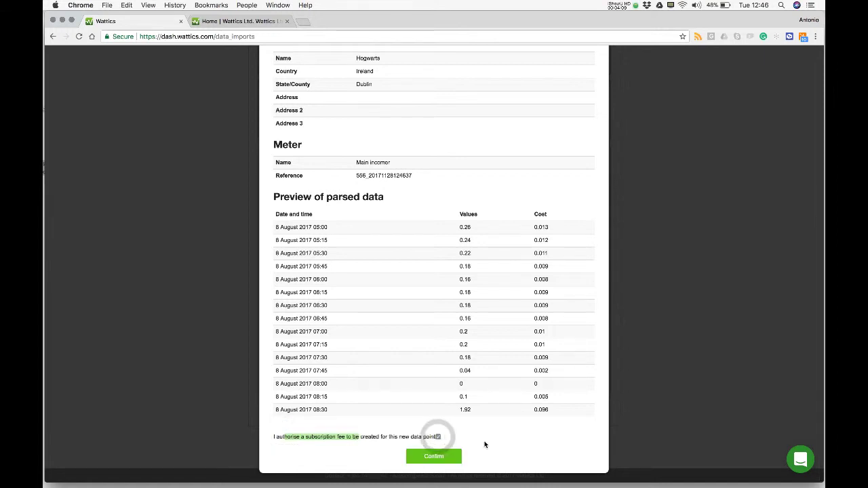
{"action": "left_click", "coordinate": [432, 456]}
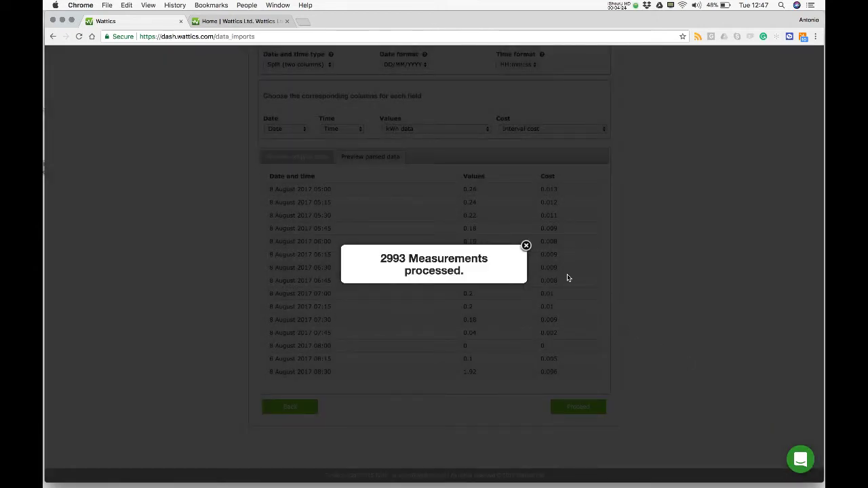
{"action": "left_click", "coordinate": [526, 246]}
Chart the Hogwarts site's Main incomer meter in the dashboard's Breakdown view and zoom in on Sep 03 to Sep 08 2017
{"action": "scroll", "coordinate": [219, 238], "scroll_direction": "up", "scroll_amount": 5}
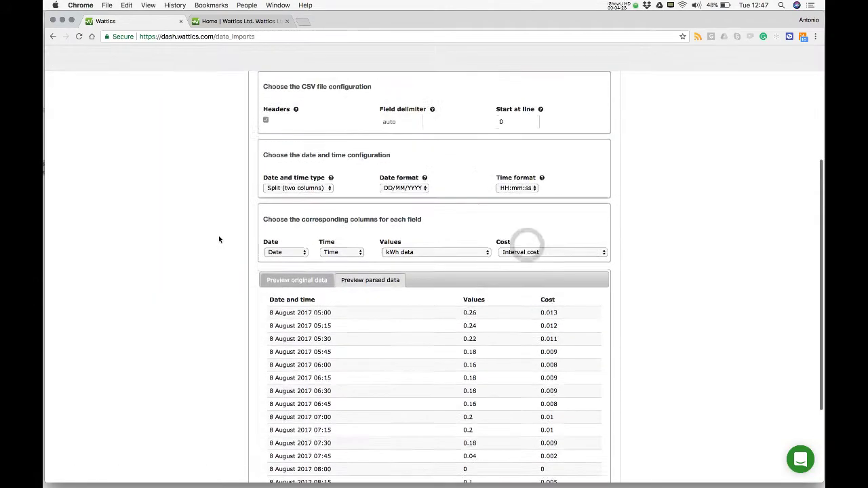
{"action": "left_click", "coordinate": [75, 83]}
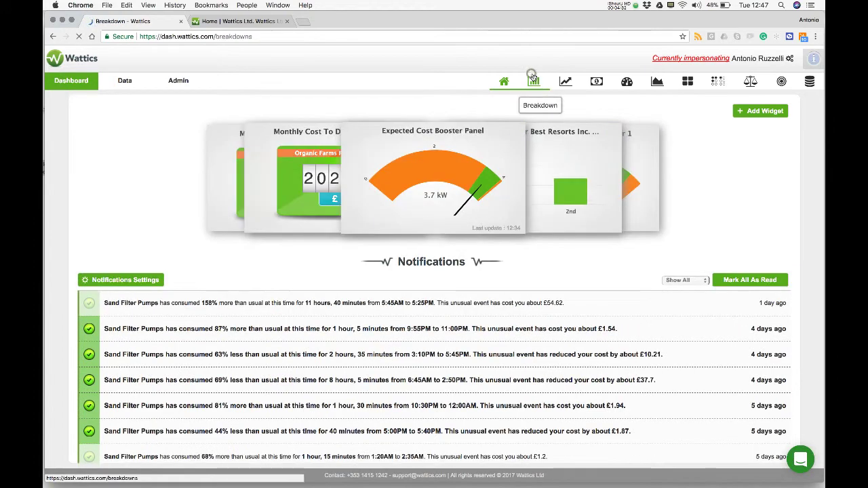
{"action": "left_click", "coordinate": [534, 81]}
{"action": "left_click", "coordinate": [53, 130]}
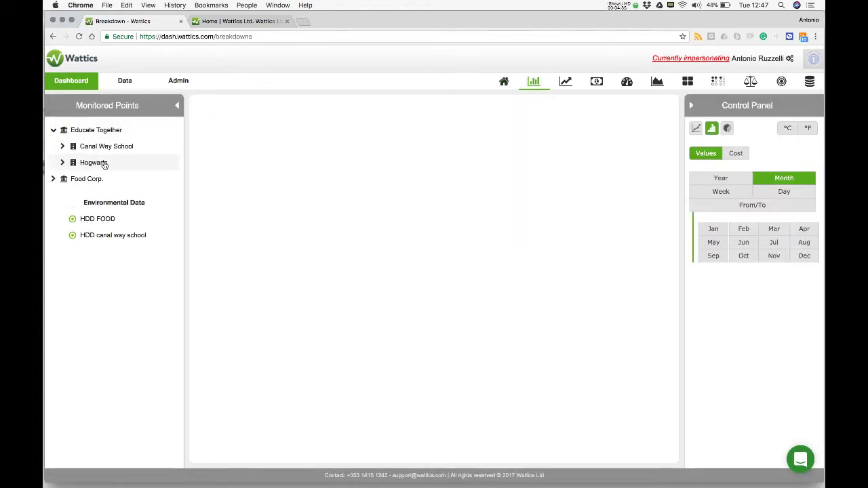
{"action": "left_click", "coordinate": [61, 164]}
{"action": "left_click", "coordinate": [99, 180]}
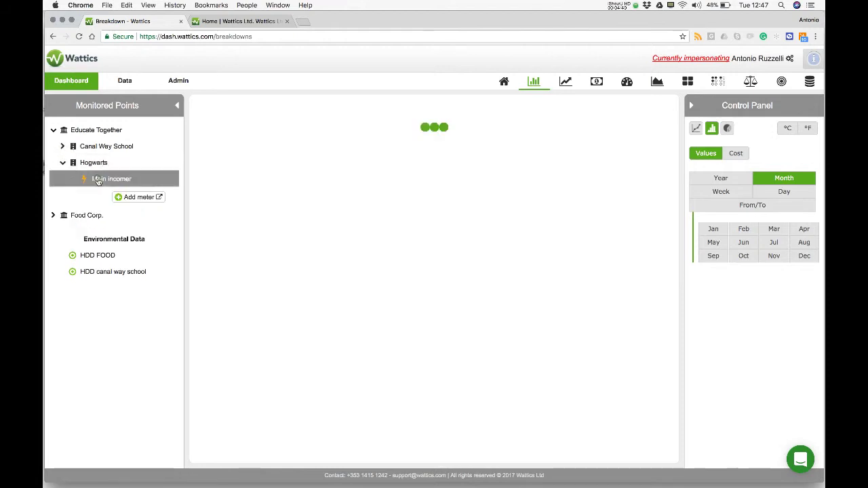
{"action": "left_click_drag", "start_coordinate": [337, 293], "coordinate": [268, 292]}
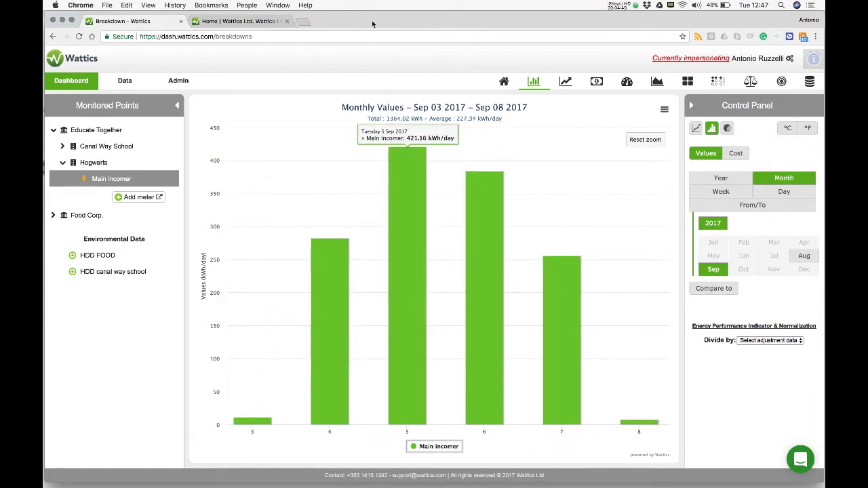
Switch to the Wattics website's documentation and search the knowledge base for "csv upload"
{"action": "left_click", "coordinate": [247, 24]}
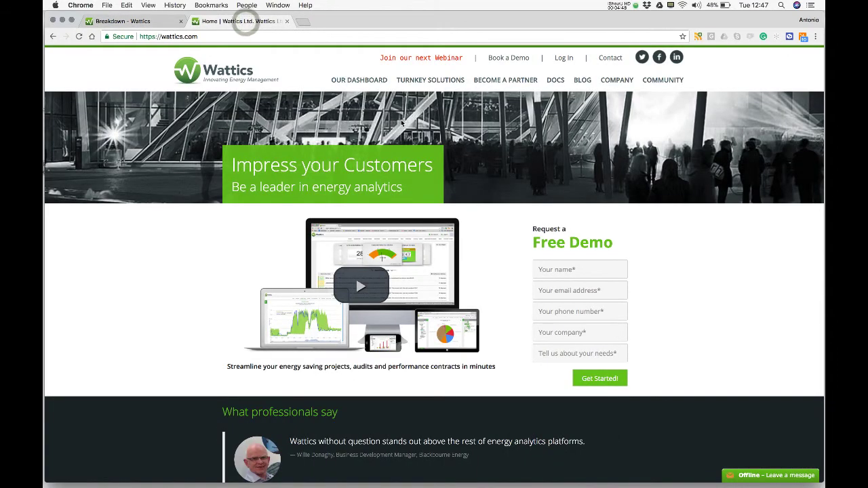
{"action": "left_click", "coordinate": [556, 82]}
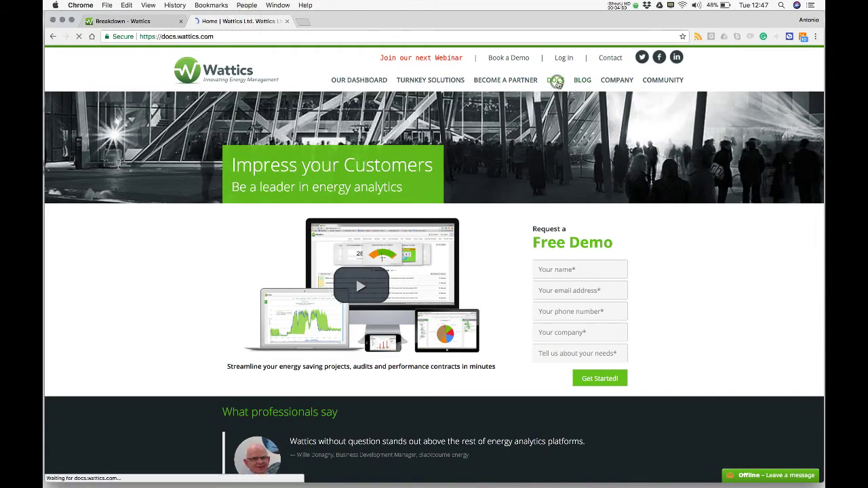
{"action": "left_click", "coordinate": [306, 113]}
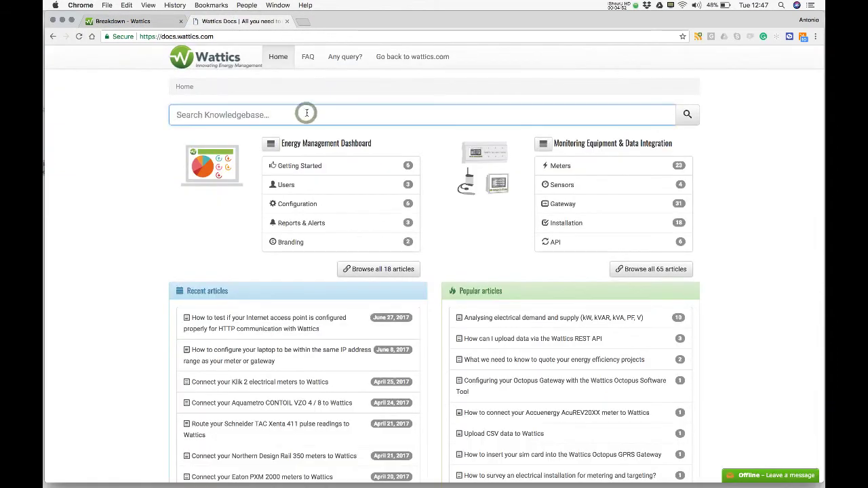
{"action": "type", "text": "csv "}
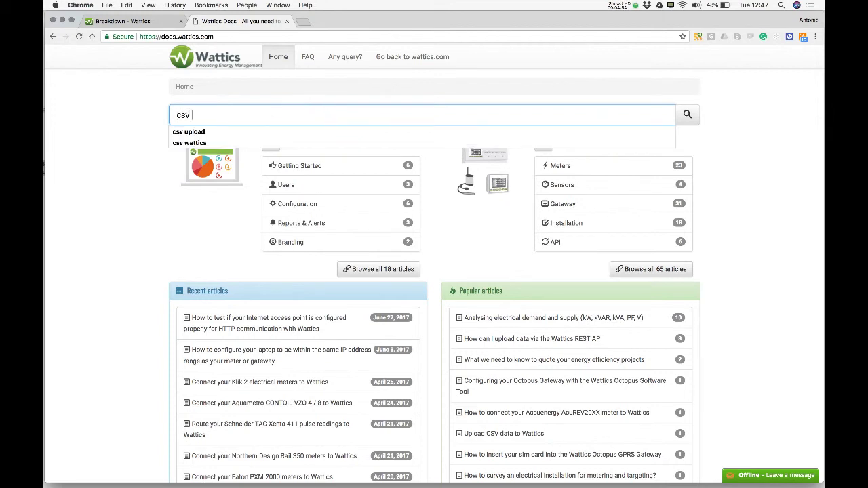
{"action": "type", "text": "upload"}
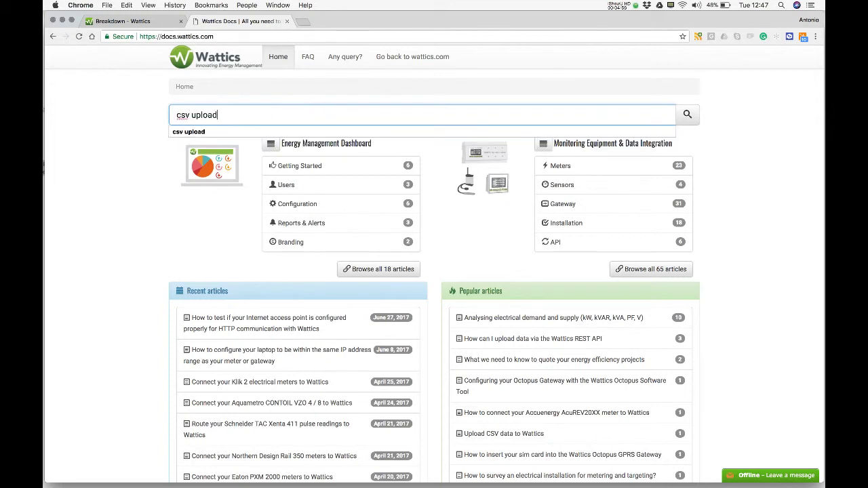
{"action": "key", "text": "Return"}
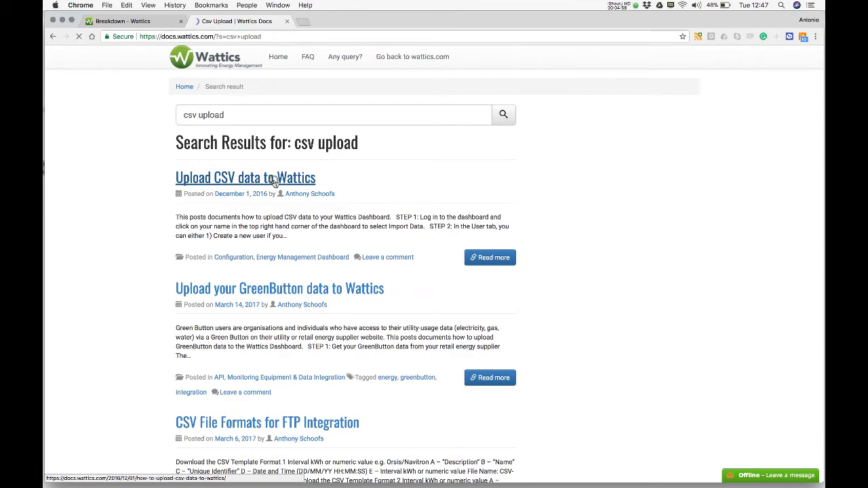
Open the article "Upload CSV data to Wattics" and look through its step-by-step instructions
{"action": "left_click", "coordinate": [275, 179]}
{"action": "scroll", "coordinate": [391, 190], "scroll_direction": "down", "scroll_amount": 3}
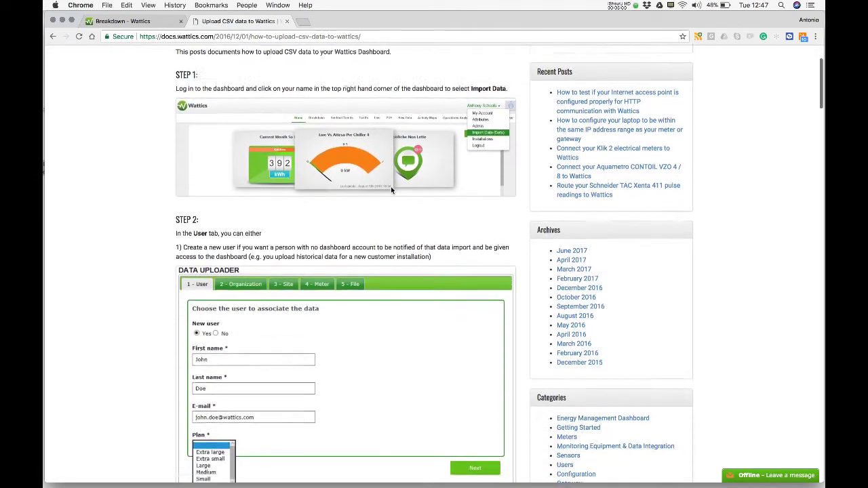
{"action": "scroll", "coordinate": [392, 190], "scroll_direction": "down", "scroll_amount": 10}
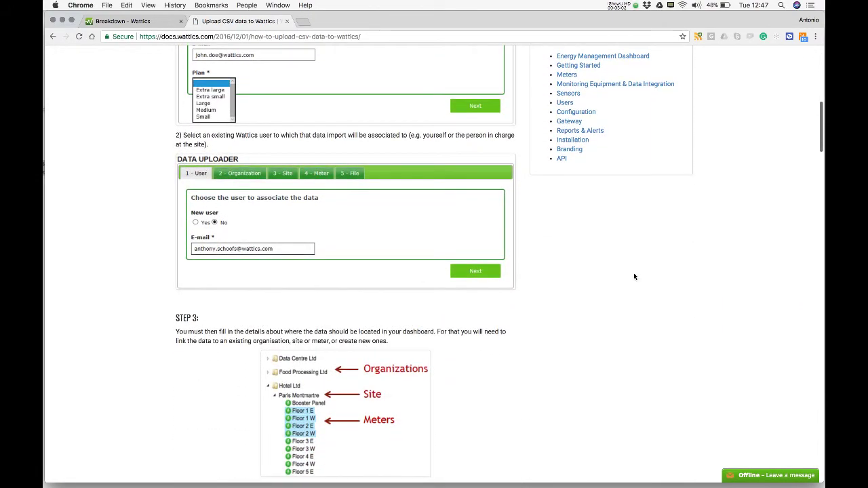
{"action": "scroll", "coordinate": [635, 277], "scroll_direction": "down", "scroll_amount": 10}
{"action": "scroll", "coordinate": [634, 277], "scroll_direction": "up", "scroll_amount": 15}
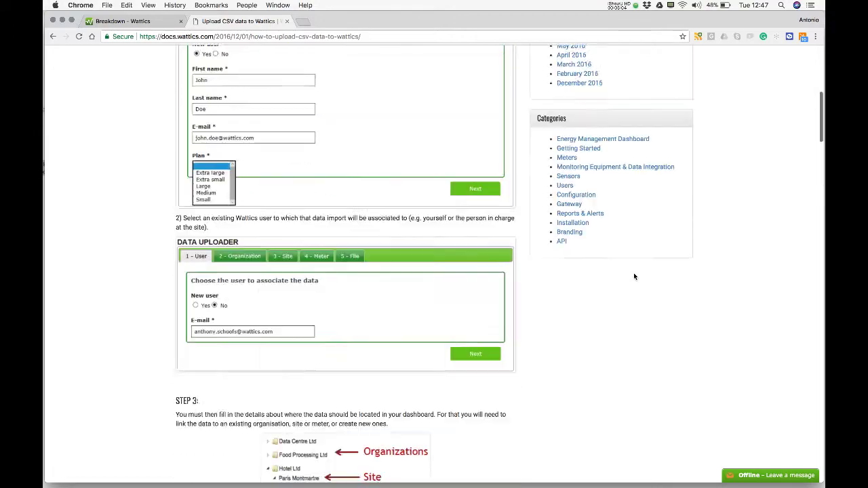
{"action": "scroll", "coordinate": [634, 272], "scroll_direction": "up", "scroll_amount": 10}
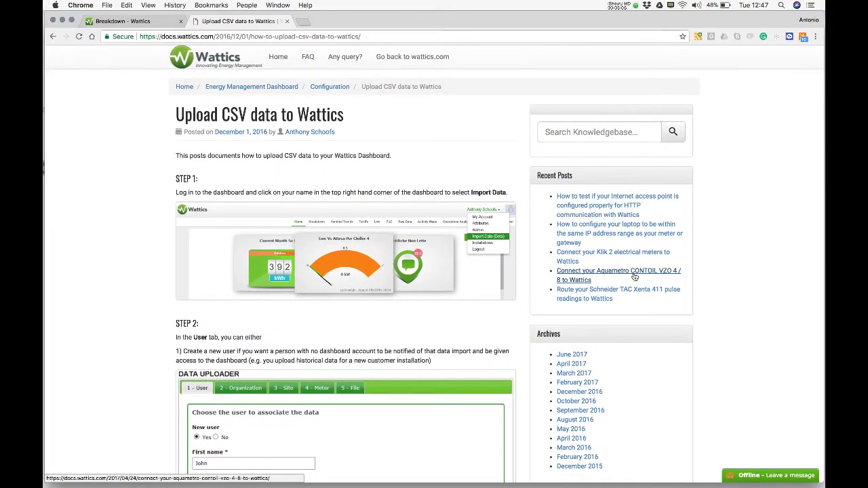